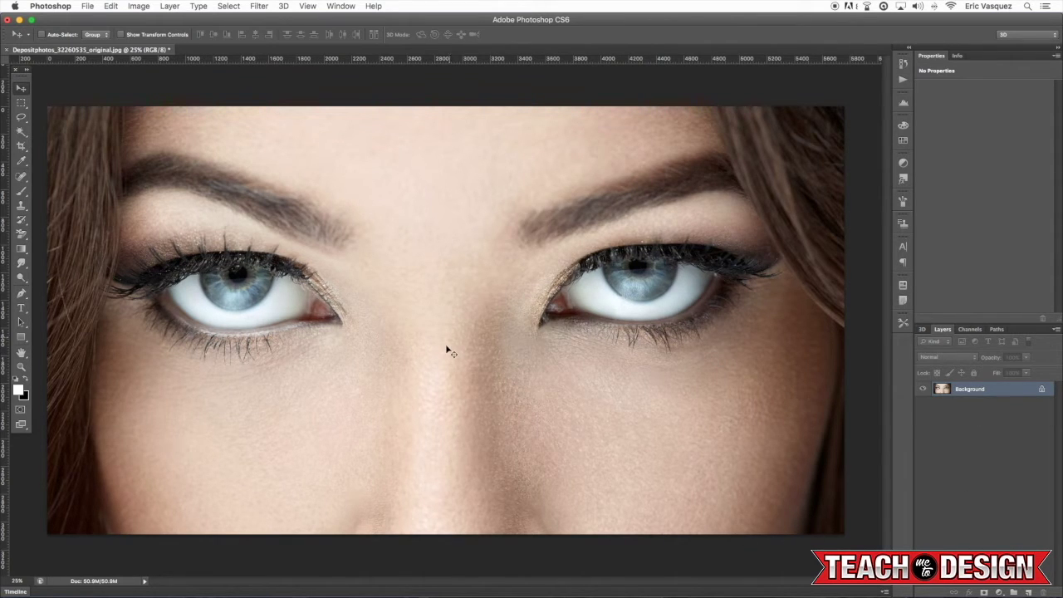
Step: Add a Hue/Saturation adjustment layer with saturation +16, then reselect the Background layer
left_click(999, 591)
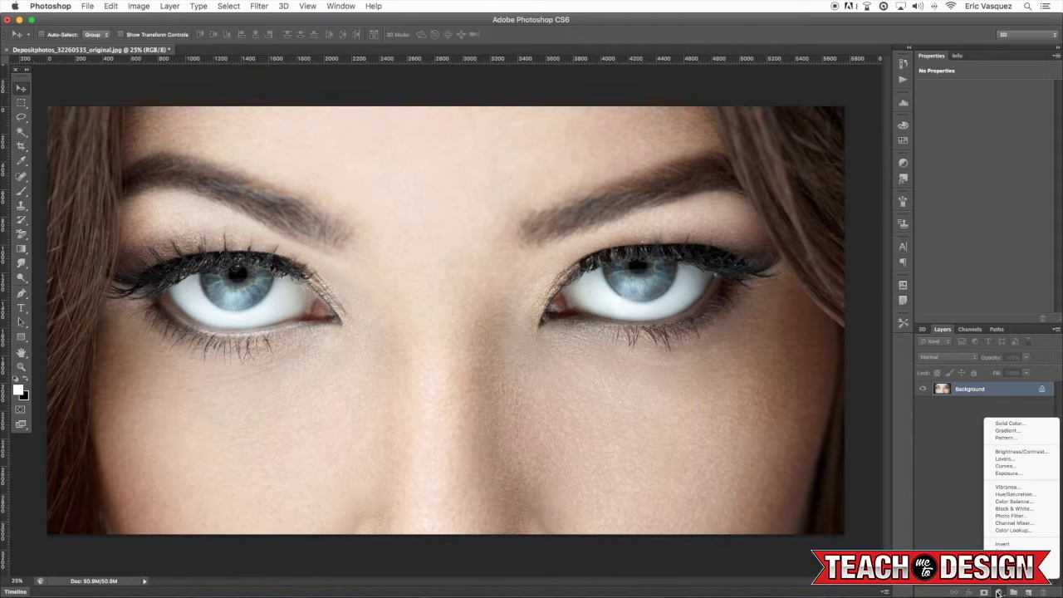
left_click(1019, 496)
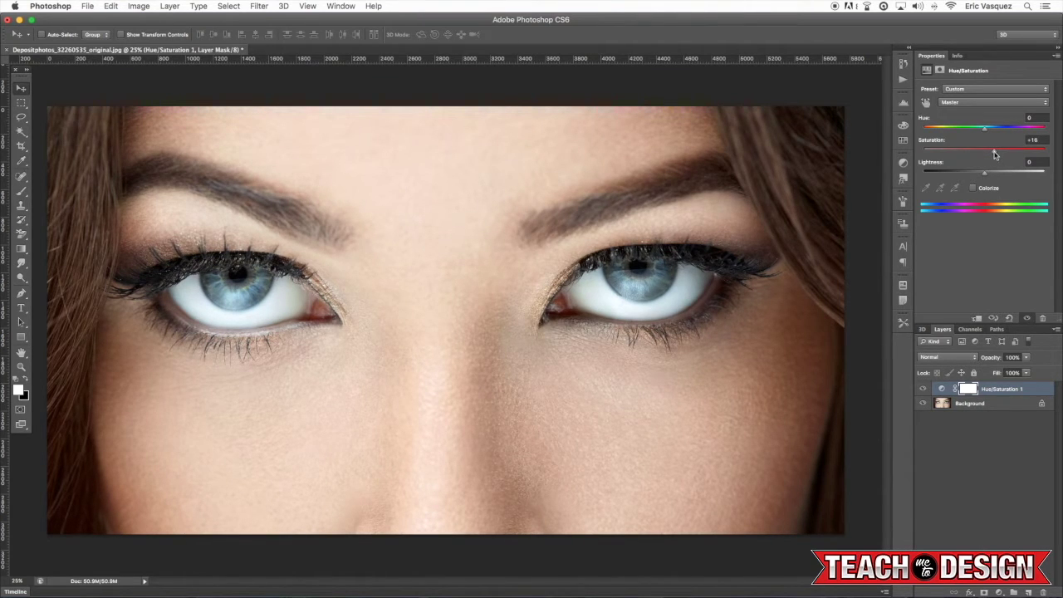
left_click(991, 404)
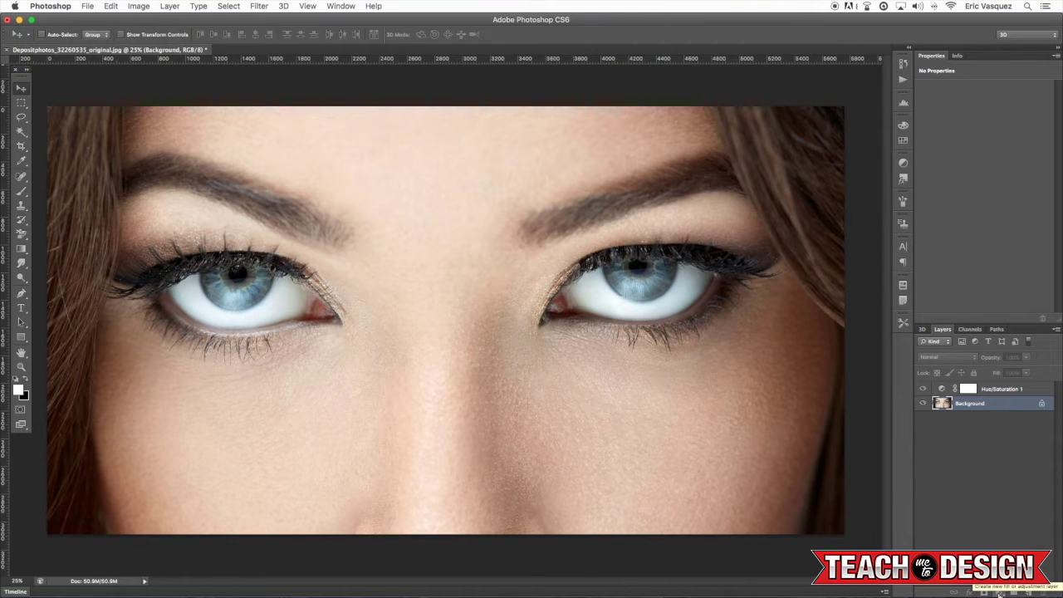
Step: Add a second Hue/Saturation layer (hue -120, saturation +31, lightness +3) and invert its mask
left_click(998, 592)
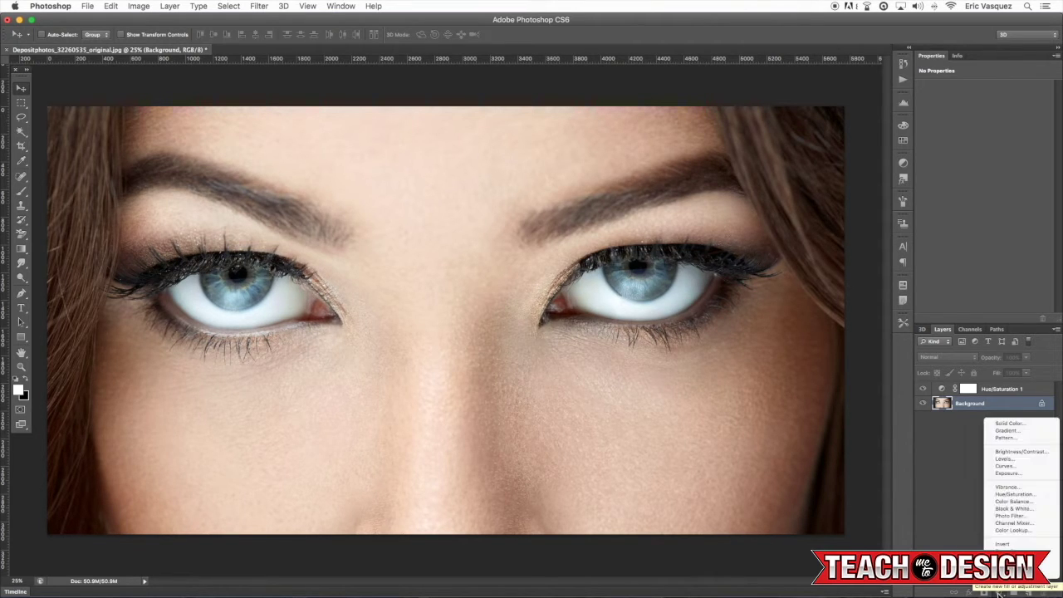
left_click(1003, 496)
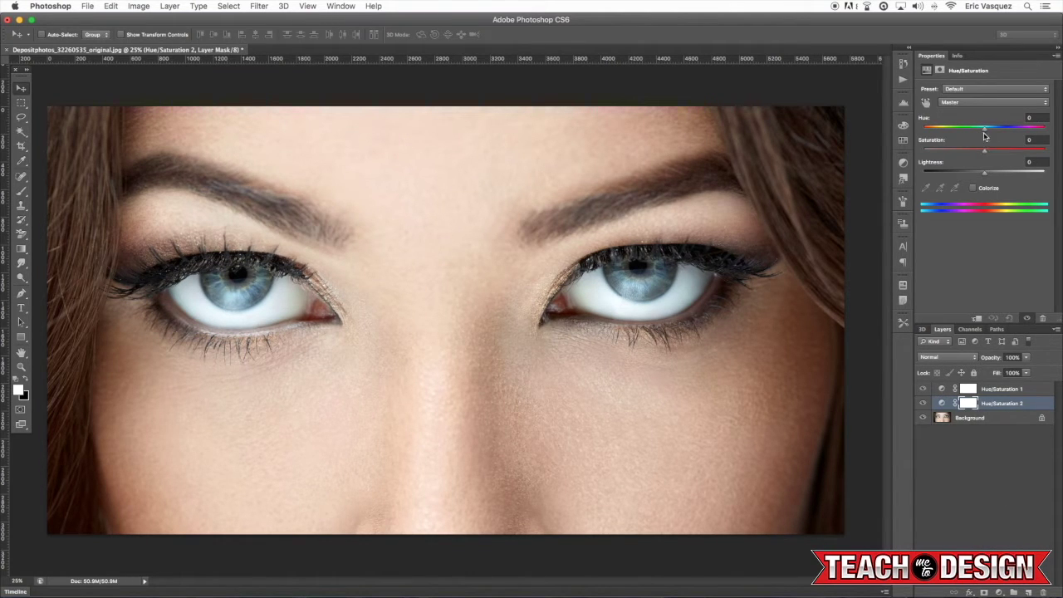
left_click_drag(985, 131, 949, 133)
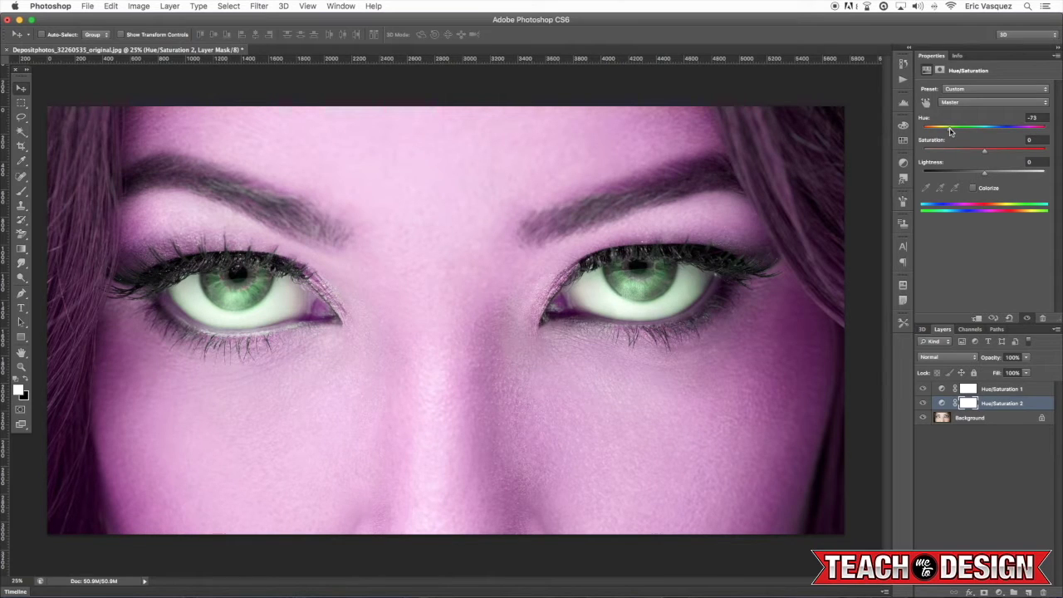
left_click_drag(951, 131, 920, 132)
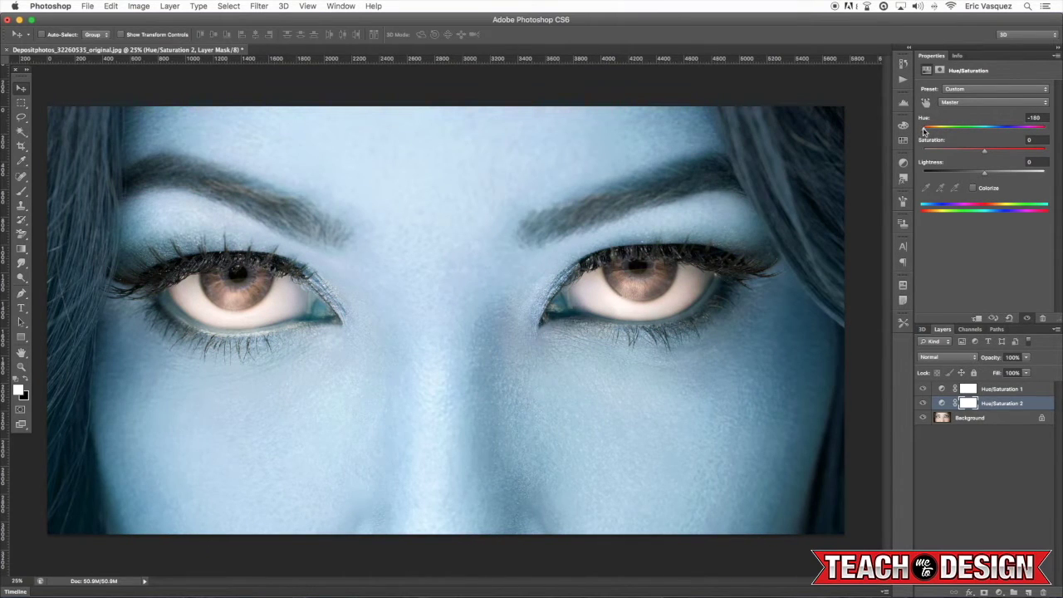
left_click_drag(908, 132, 963, 130)
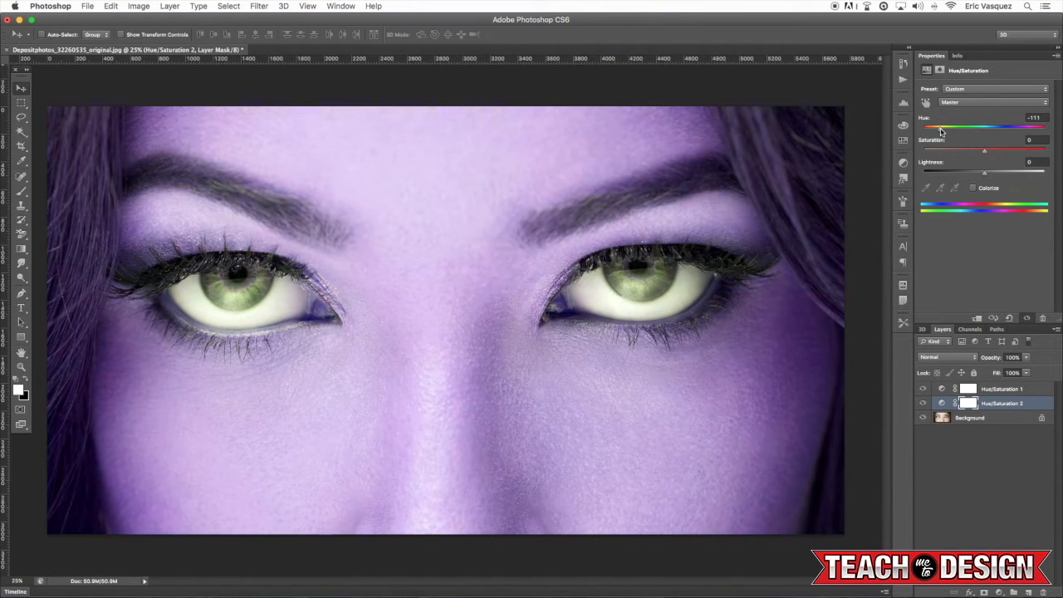
left_click_drag(963, 131, 939, 130)
left_click_drag(985, 154, 998, 154)
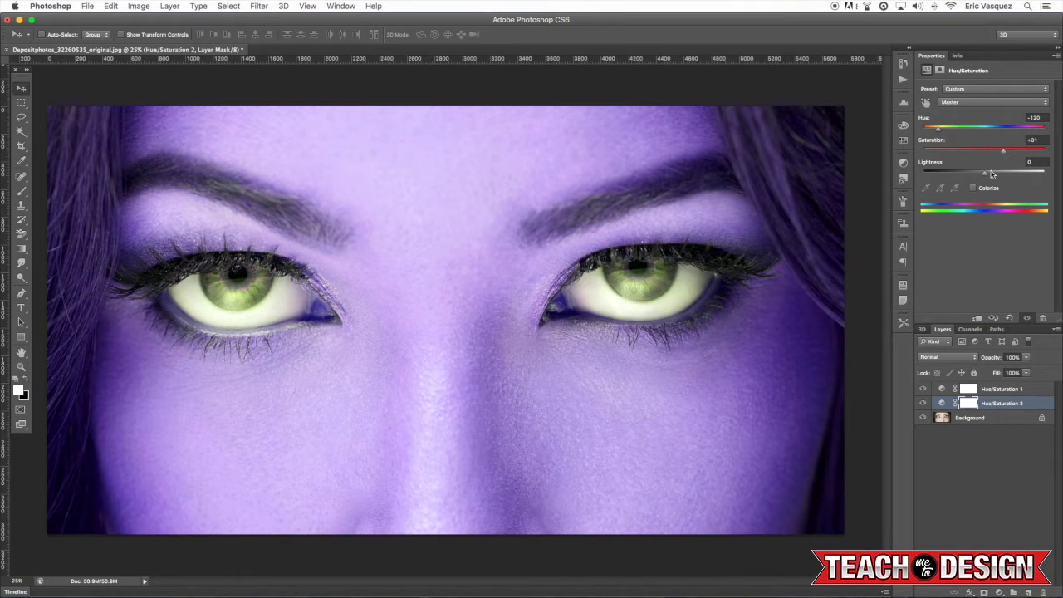
left_click_drag(984, 176, 987, 176)
key("ctrl+i")
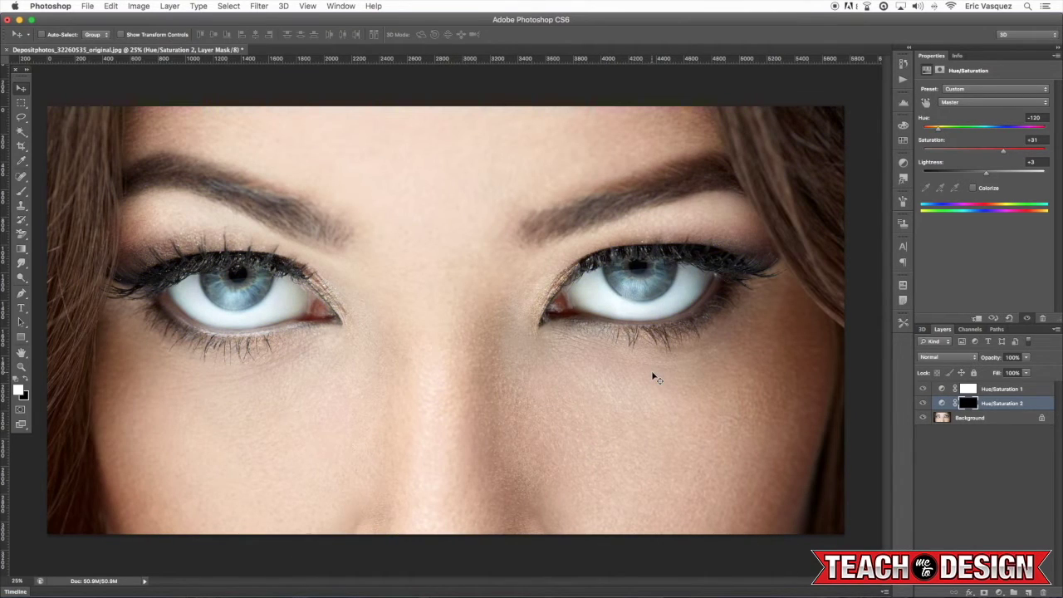
Step: With the Brush, zoom in and paint white on the mask over the left iris
key("b")
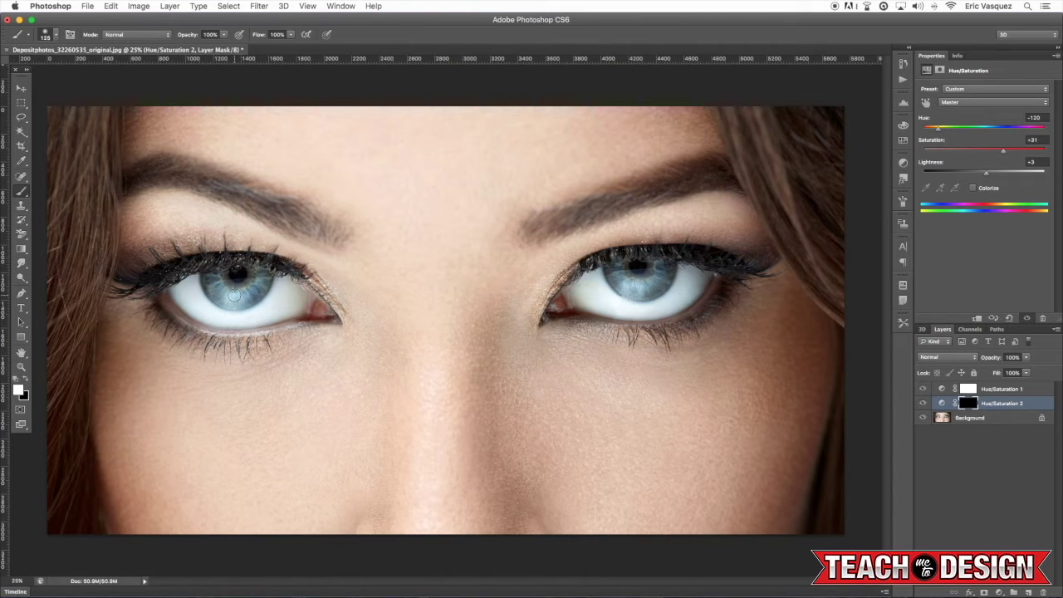
key("ctrl+plus")
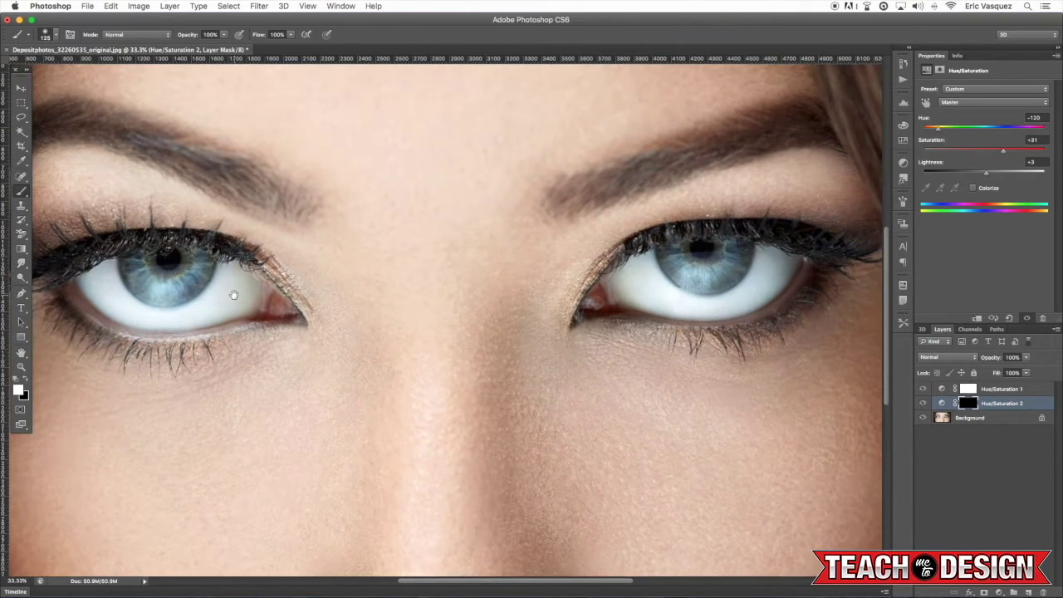
left_click_drag(237, 297, 437, 295)
mouse_move(350, 249)
left_mouse_down()
mouse_move(346, 279)
mouse_move(337, 264)
mouse_move(359, 289)
mouse_move(400, 264)
mouse_move(399, 254)
mouse_move(378, 291)
mouse_move(356, 297)
mouse_move(336, 283)
mouse_move(335, 264)
left_mouse_up()
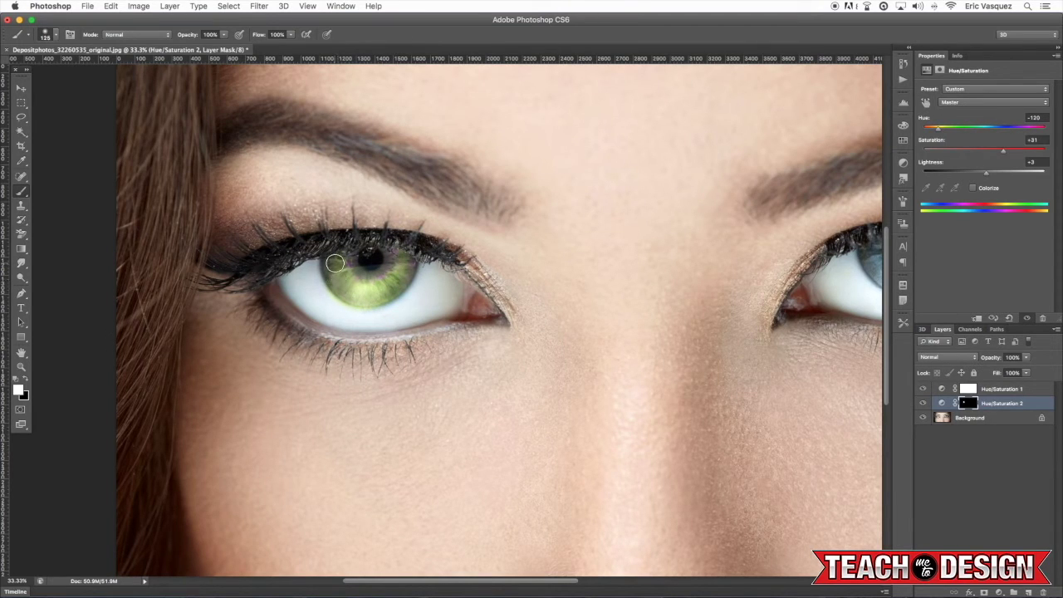
Step: Paint the mask over the right iris with a smaller brush, then zoom back out
key("x")
key("bracketleft")
key("bracketleft")
left_click_drag(717, 275, 339, 285)
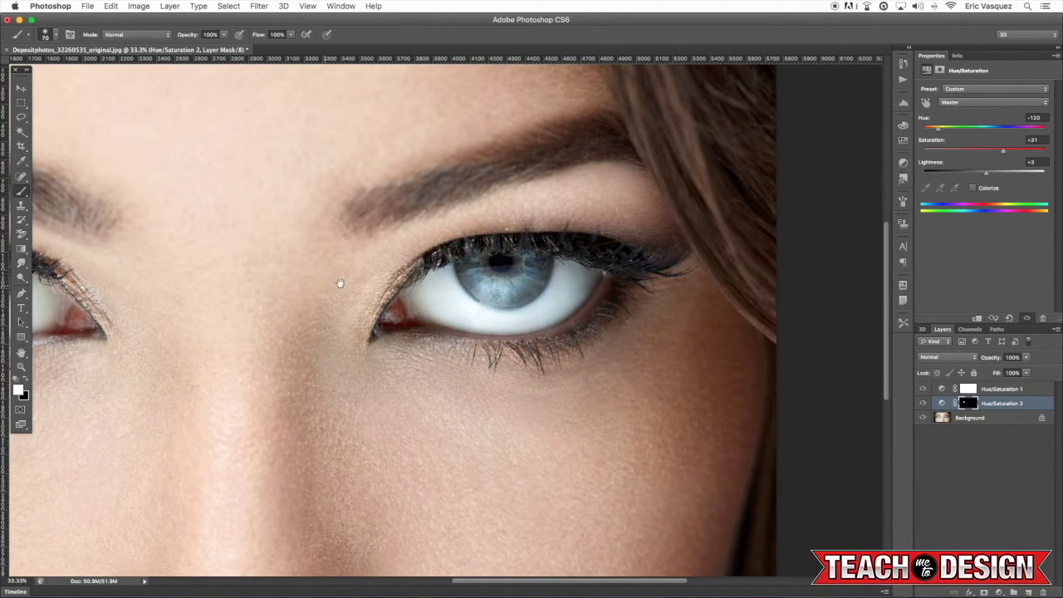
mouse_move(474, 254)
left_mouse_down()
mouse_move(490, 276)
mouse_move(494, 257)
mouse_move(545, 260)
mouse_move(537, 285)
mouse_move(519, 296)
mouse_move(494, 297)
mouse_move(475, 281)
mouse_move(543, 269)
mouse_move(515, 296)
left_mouse_up()
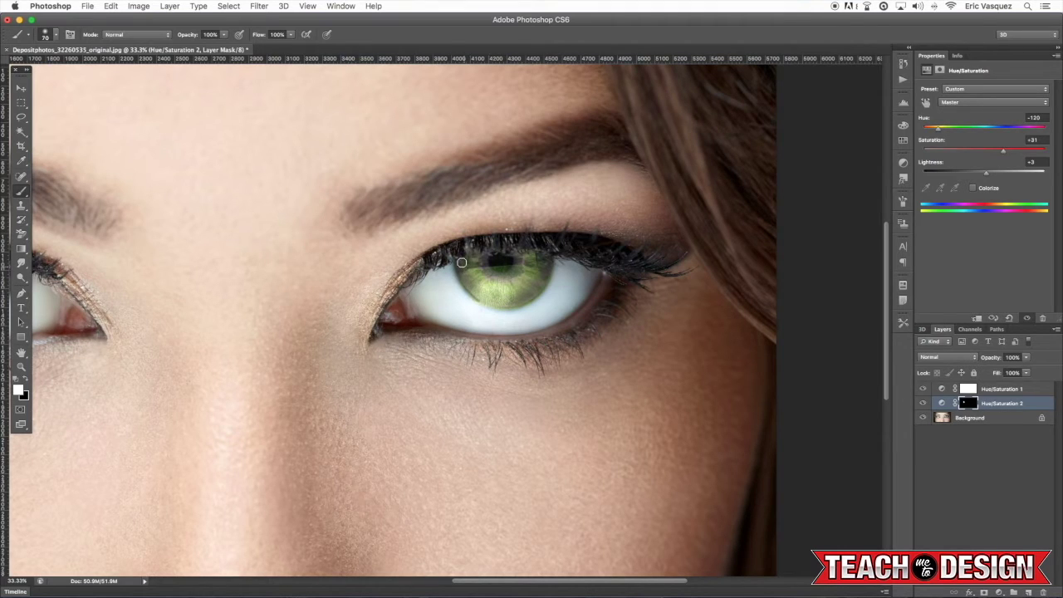
key("x")
key("v")
key("super+minus")
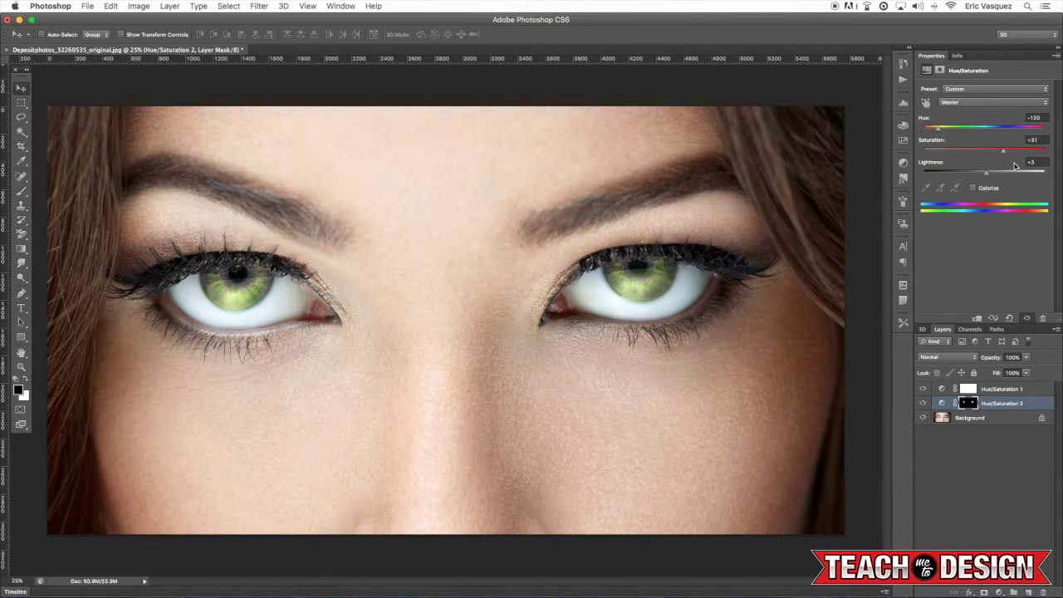
Step: Turn on Colorize for the eye layer, set hue to 88, and compare
left_click_drag(939, 131, 943, 131)
left_click(974, 189)
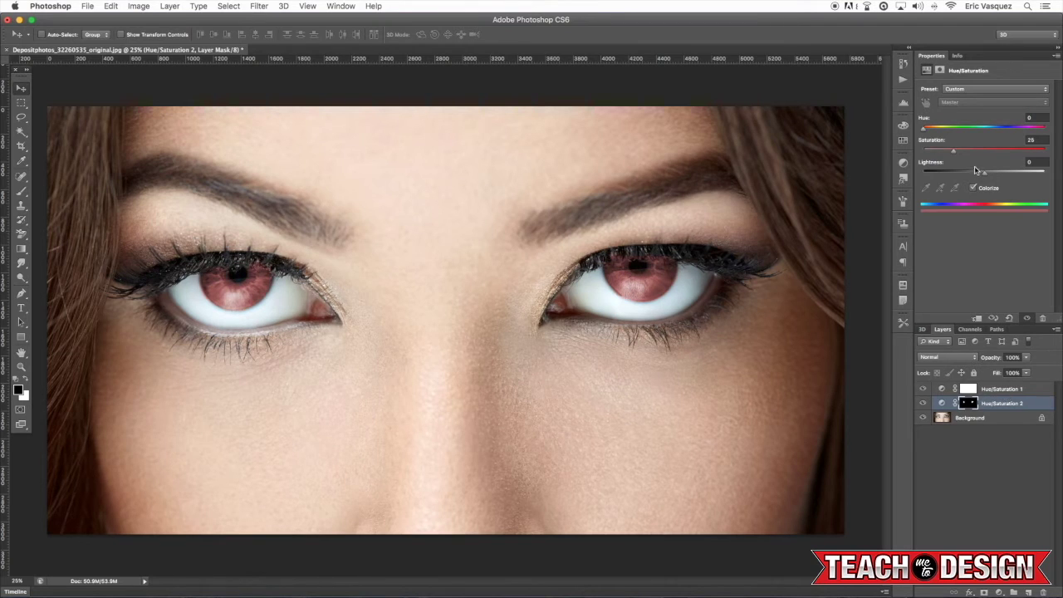
mouse_move(953, 151)
left_mouse_down()
mouse_move(972, 151)
mouse_move(948, 150)
mouse_move(929, 132)
mouse_move(953, 131)
left_mouse_up()
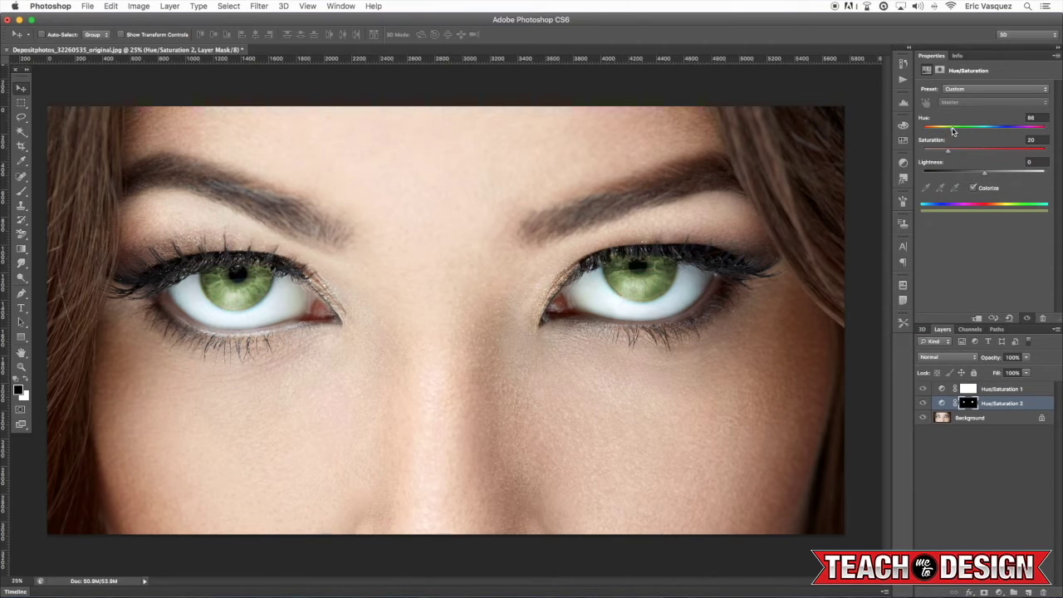
left_click_drag(959, 131, 954, 132)
left_click(922, 402)
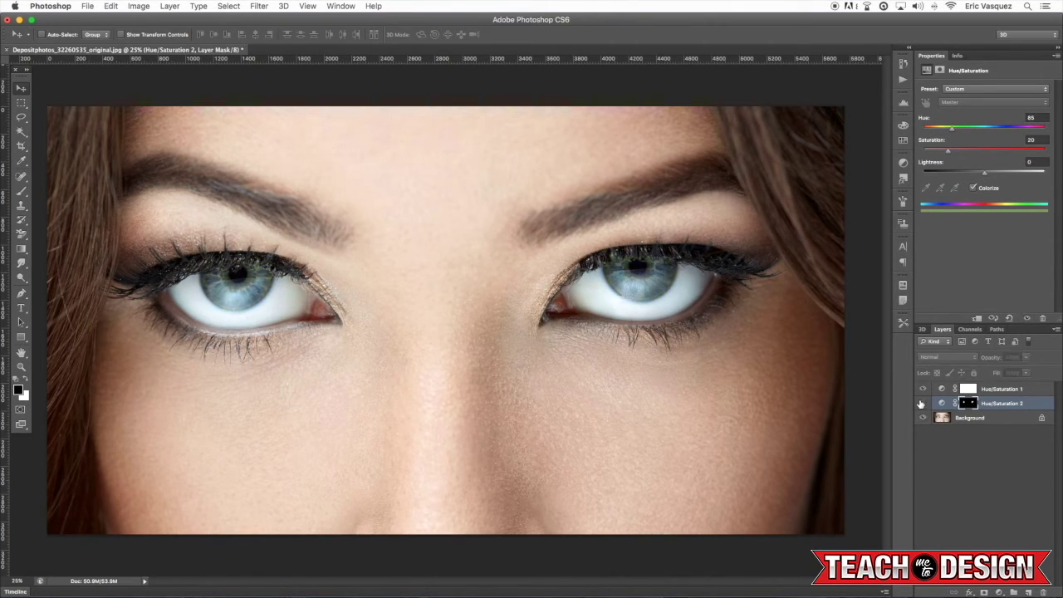
left_click(922, 402)
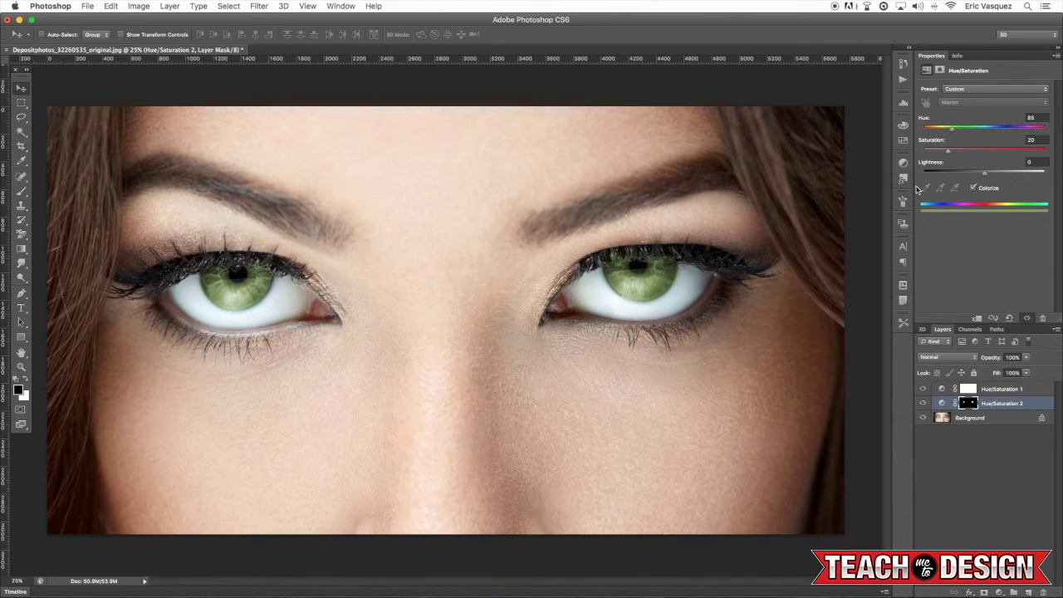
Step: Set the eye colour layer's blend mode to Color, compare, and duplicate it
left_click(946, 357)
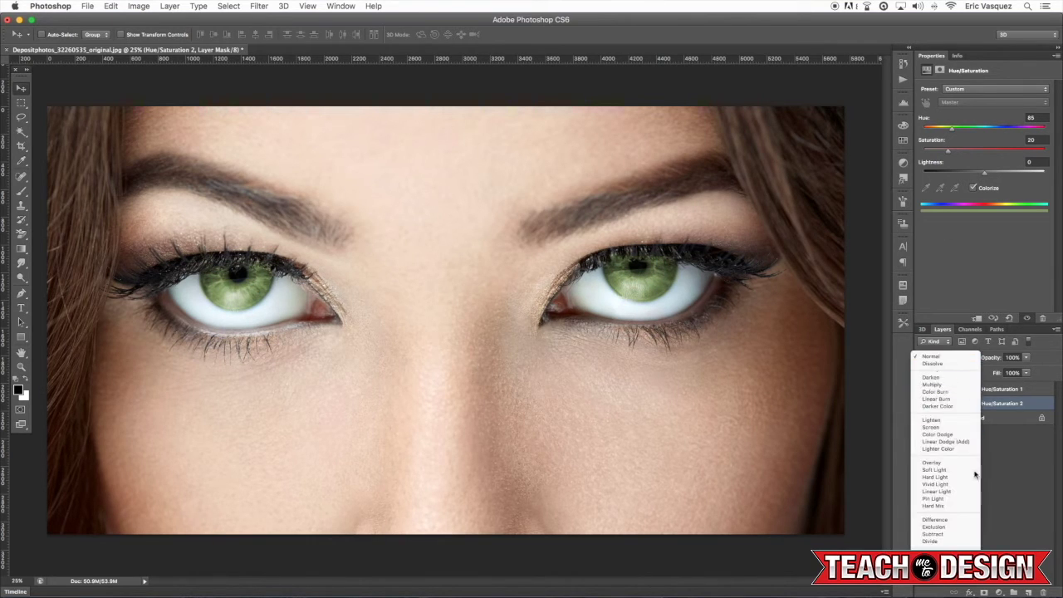
left_click(1013, 515)
left_click(947, 358)
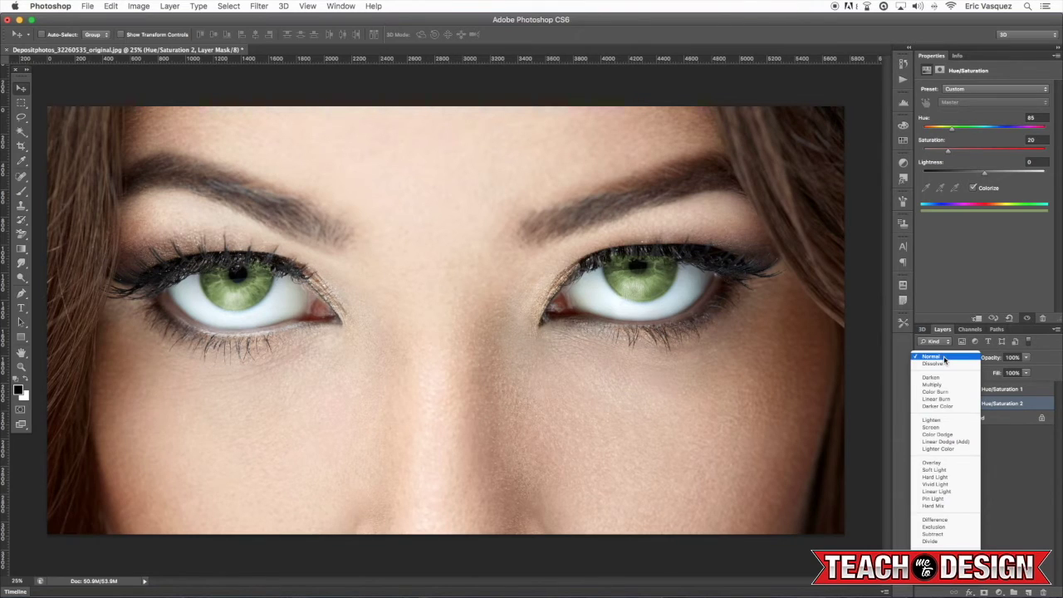
left_click(930, 523)
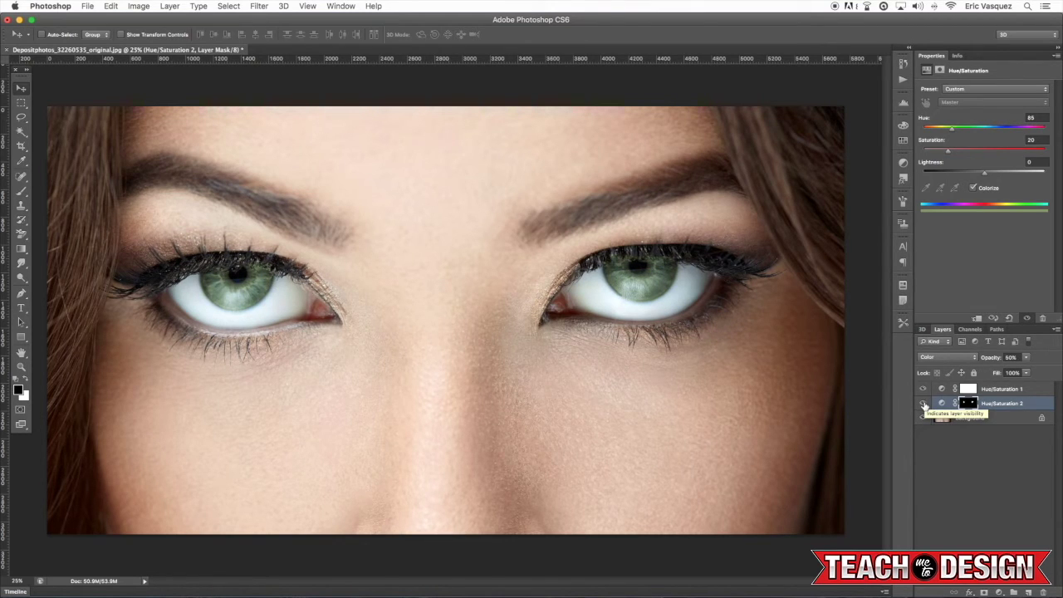
left_click(922, 405)
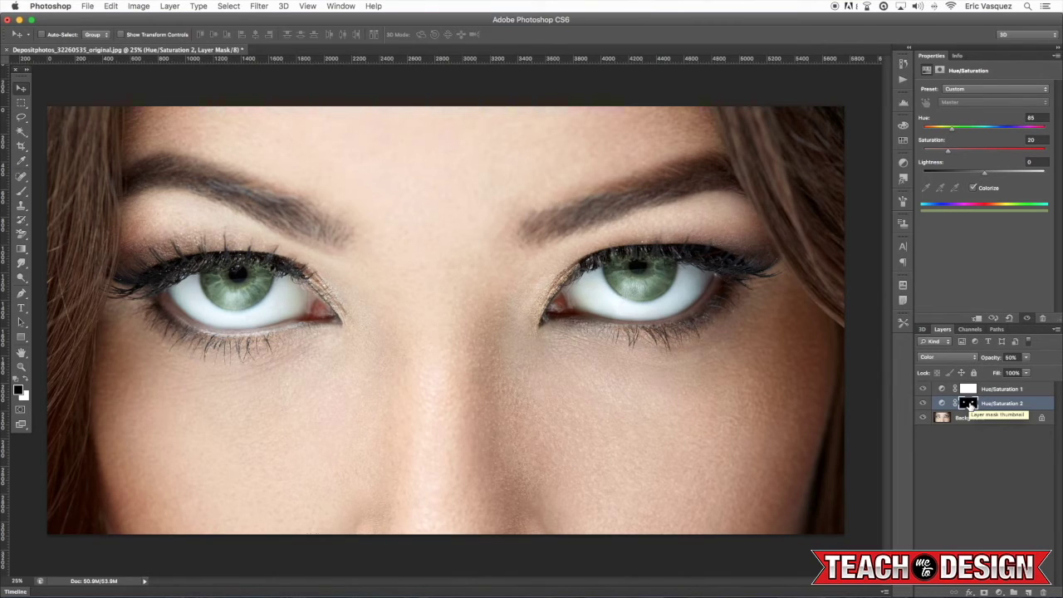
key("super+j")
Step: Set the copied eye layer to Overlay with saturation 0 and raised lightness
left_click(948, 360)
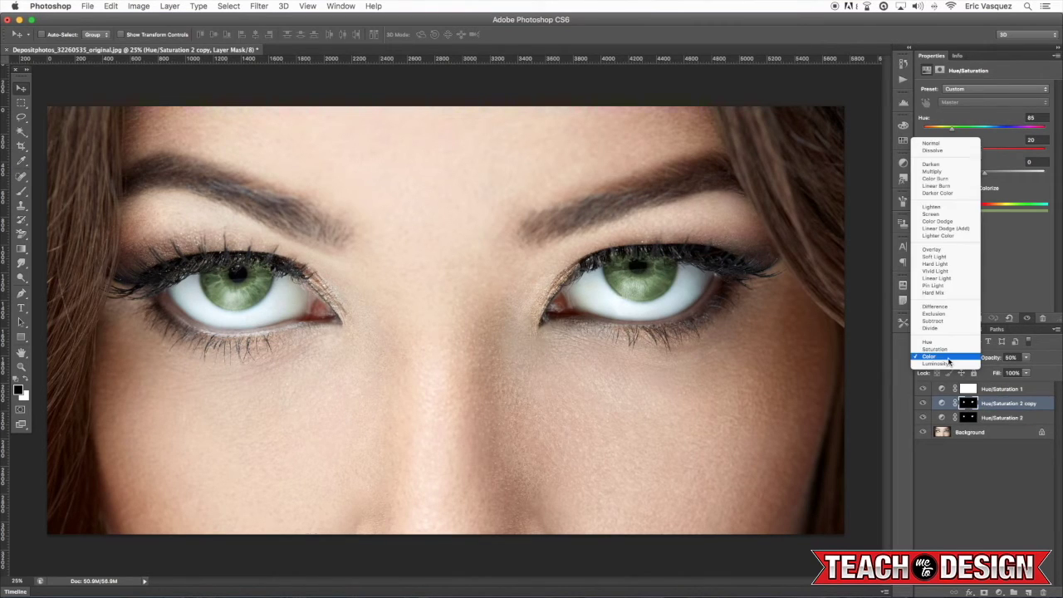
left_click(948, 251)
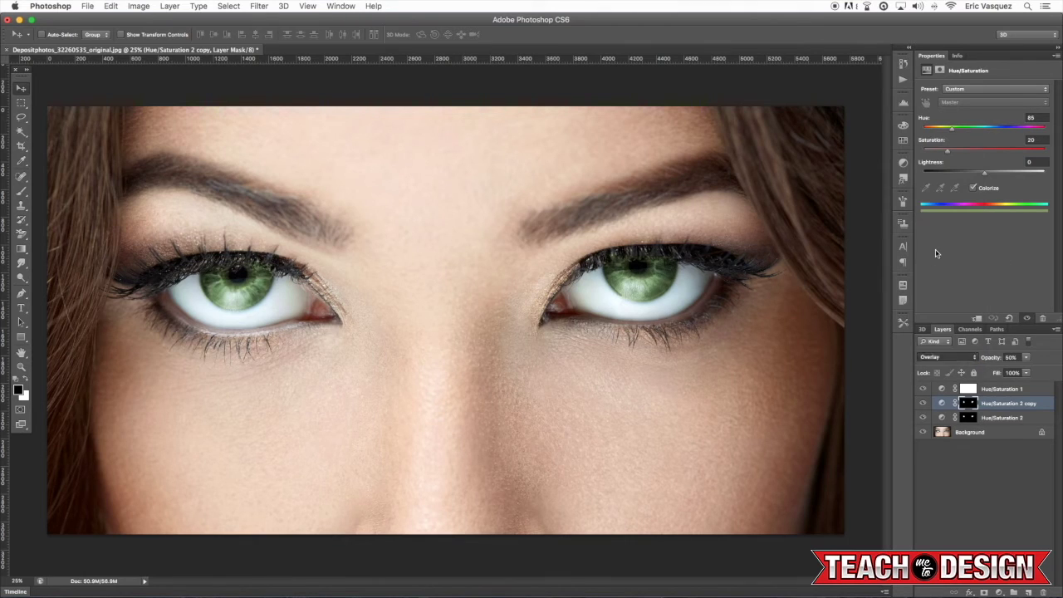
left_click_drag(948, 152, 930, 153)
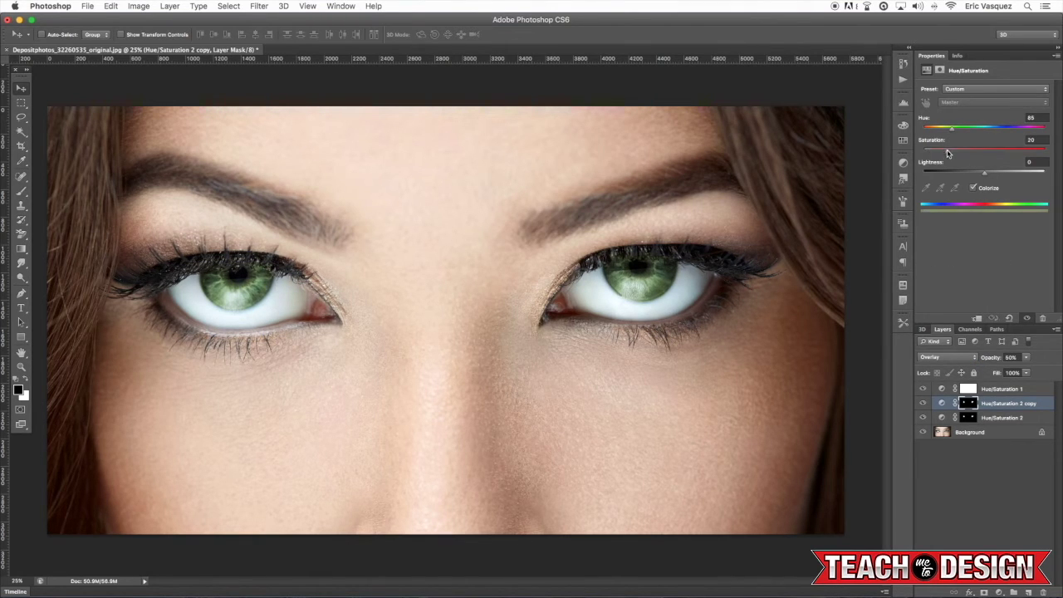
left_click_drag(930, 154, 926, 154)
left_click_drag(985, 176, 993, 176)
Step: Set the copy's opacity to 65% and lightness to +30
left_click(1026, 357)
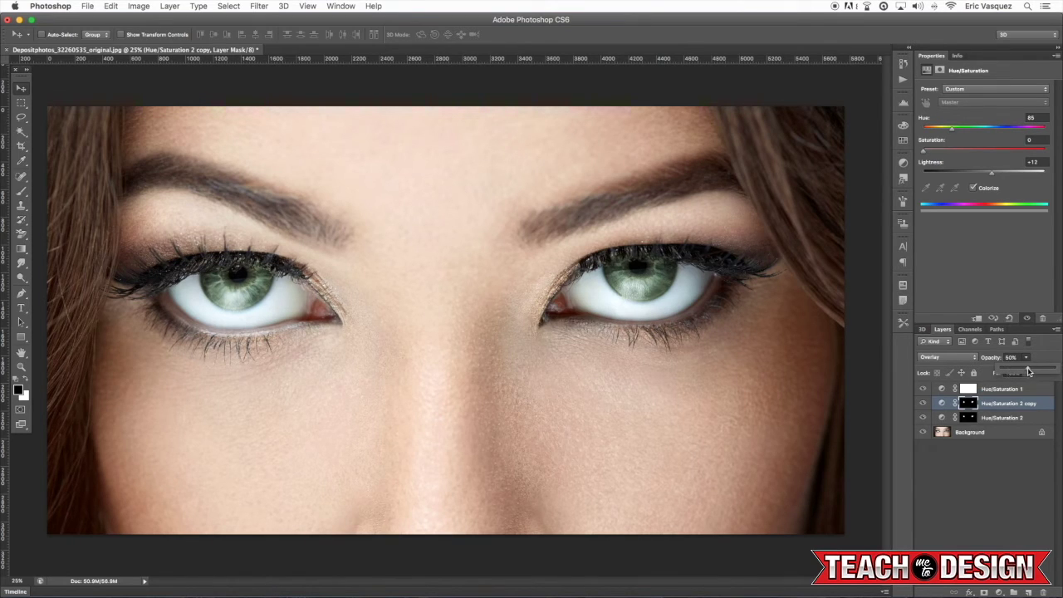
mouse_move(1028, 371)
left_mouse_down()
mouse_move(1057, 368)
mouse_move(1036, 372)
left_mouse_up()
left_click_drag(992, 174, 1010, 176)
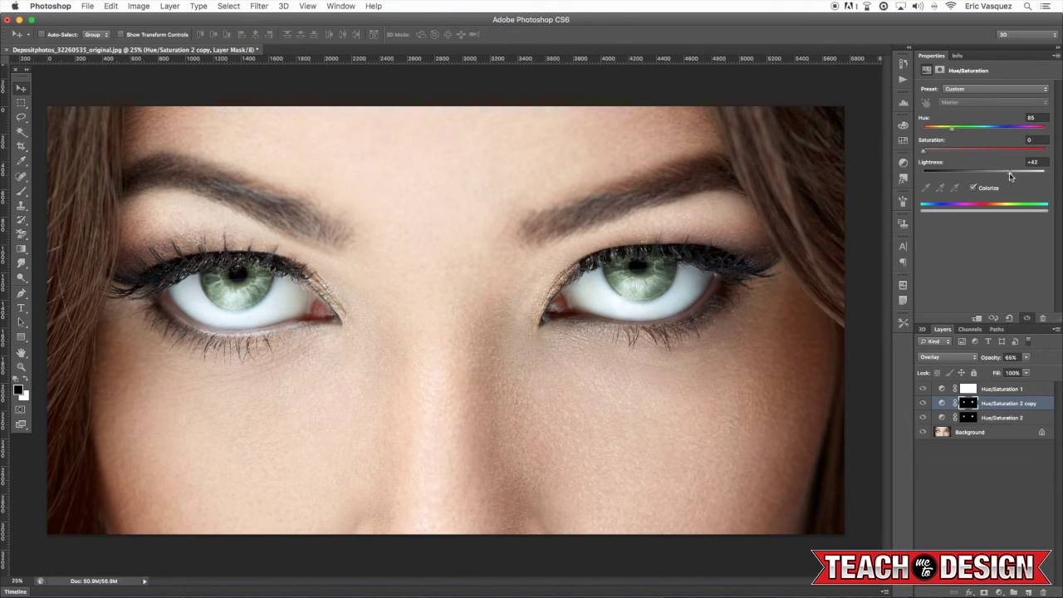
mouse_move(1010, 177)
left_mouse_down()
mouse_move(1020, 177)
mouse_move(1003, 177)
left_mouse_up()
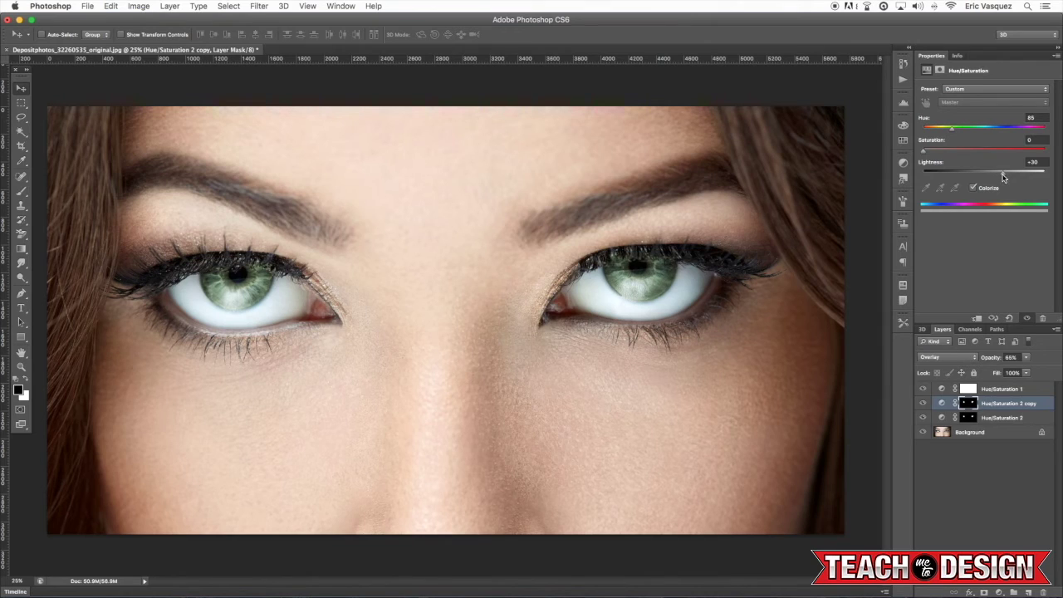
left_click(999, 417)
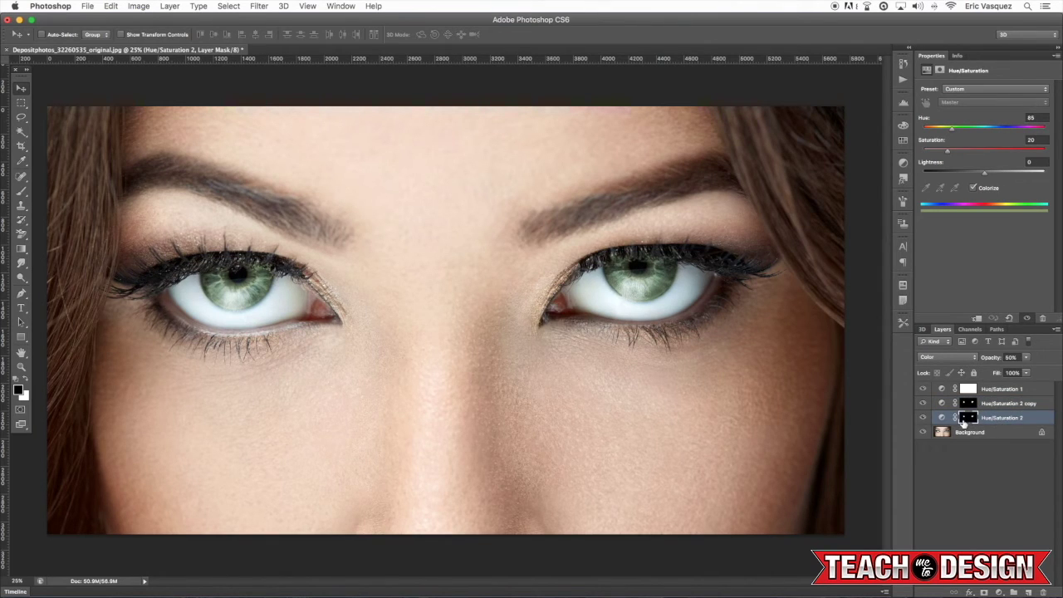
Step: Retint the original eye layer to hue 68, saturation 26, comparing with visibility toggles
mouse_move(947, 151)
left_mouse_down()
mouse_move(962, 153)
mouse_move(960, 132)
mouse_move(932, 132)
mouse_move(972, 131)
left_mouse_up()
left_click(923, 402)
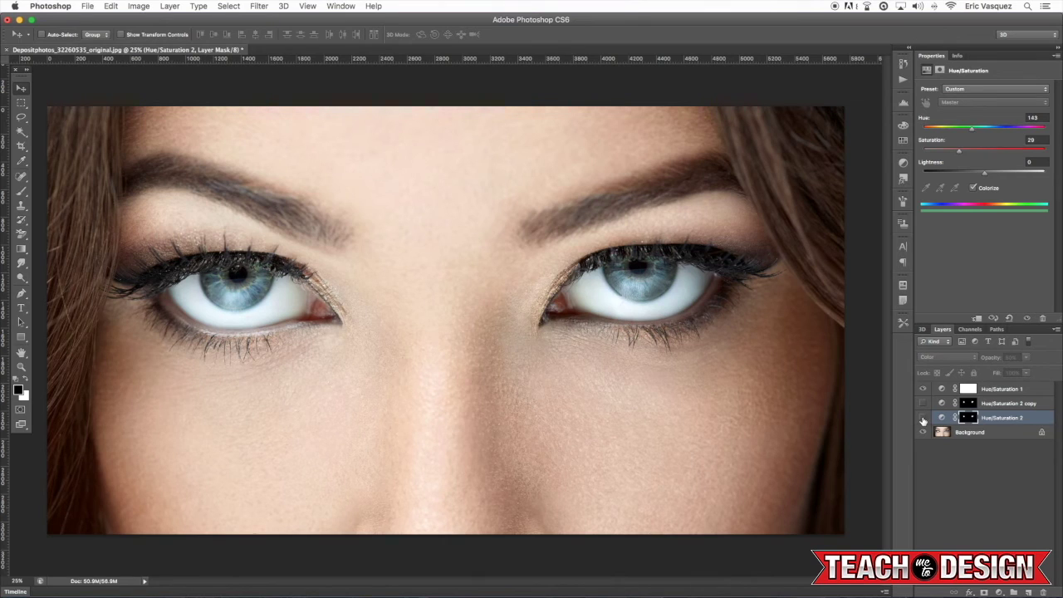
left_click(922, 403)
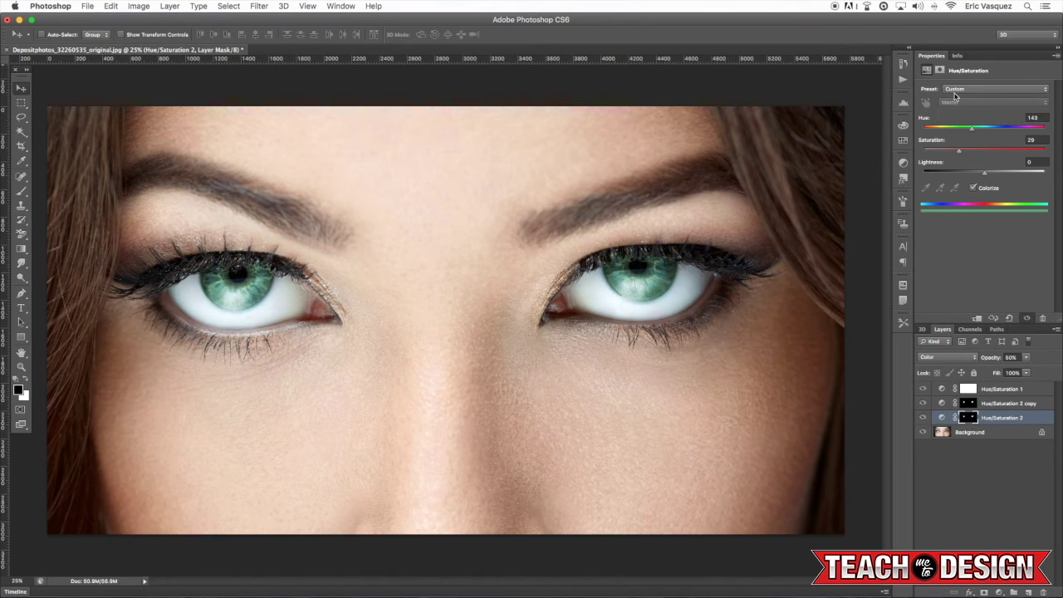
mouse_move(973, 132)
left_mouse_down()
mouse_move(941, 131)
mouse_move(973, 152)
mouse_move(955, 152)
left_mouse_up()
key("super+minus")
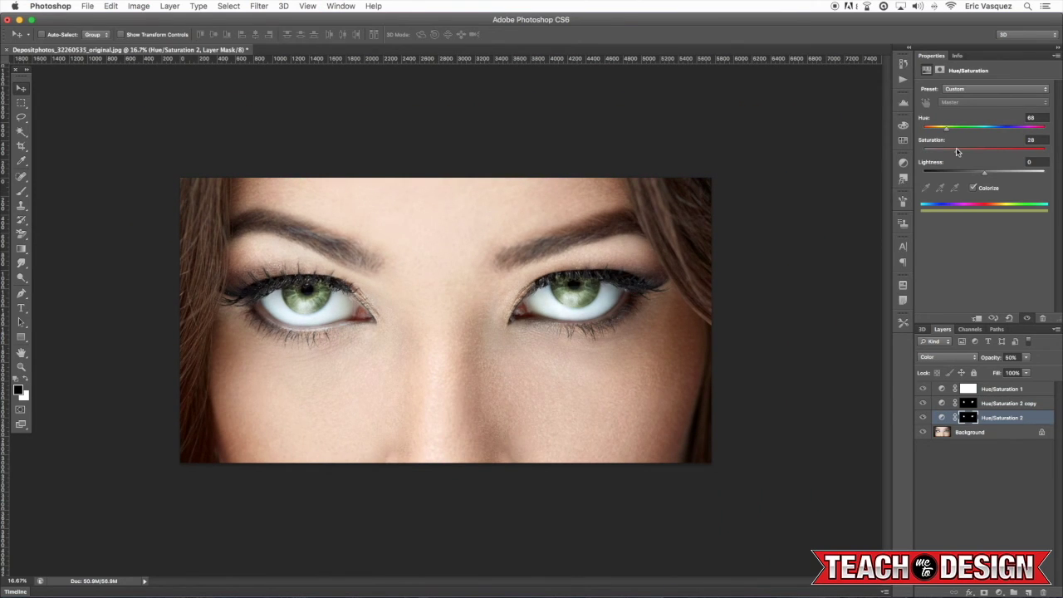